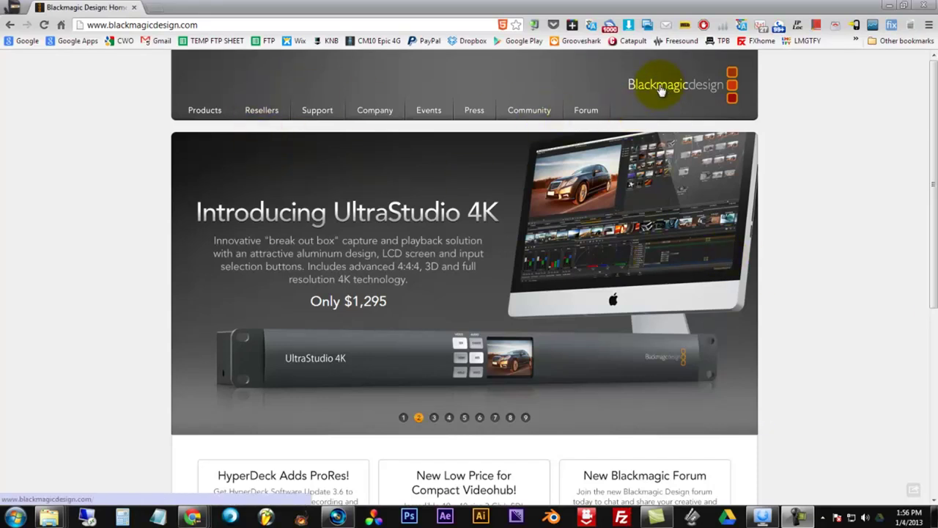
- Browse the Blackmagic Design products to the DaVinci Resolve software details page
click(208, 112)
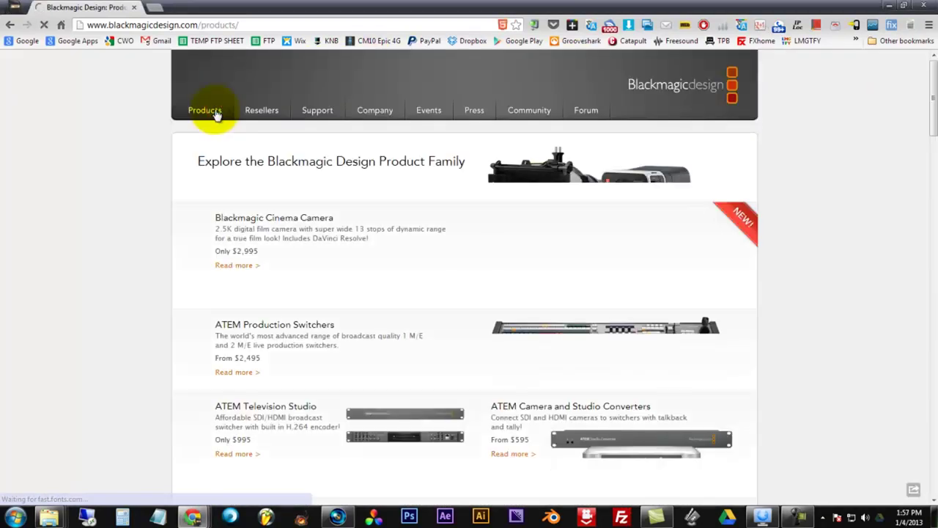
scroll(165, 131, down, 3)
scroll(163, 131, down, 15)
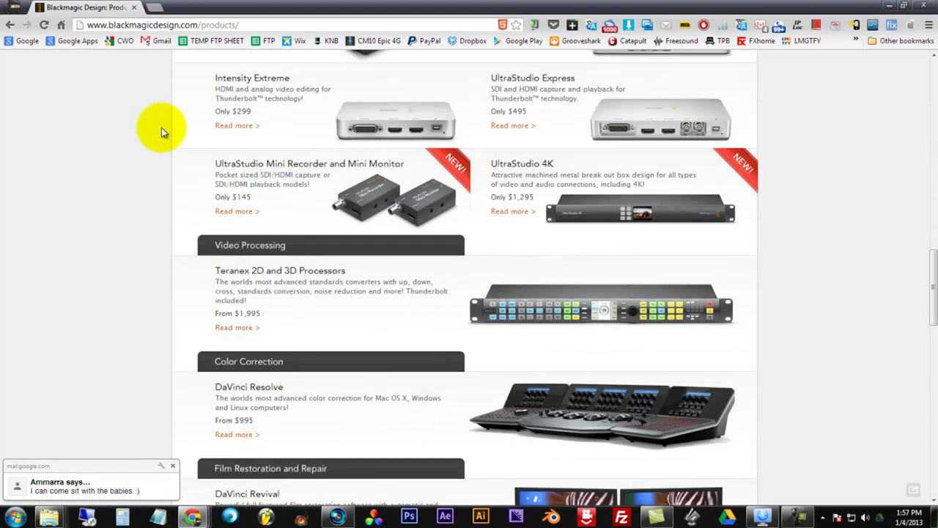
scroll(162, 127, down, 3)
click(224, 317)
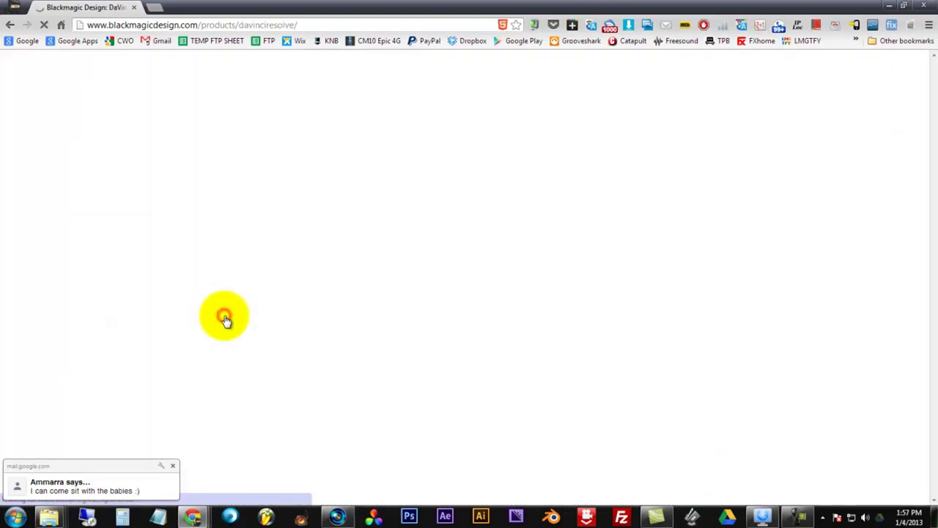
click(330, 144)
scroll(349, 165, down, 20)
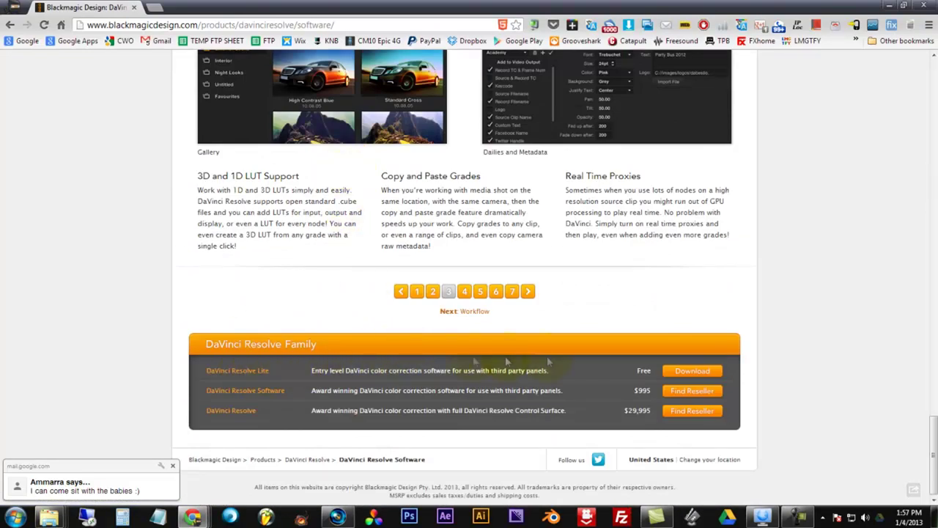
- On the support downloads page, search for Windows, DaVinci Resolve series, DaVinci Resolve Lite downloads
click(685, 370)
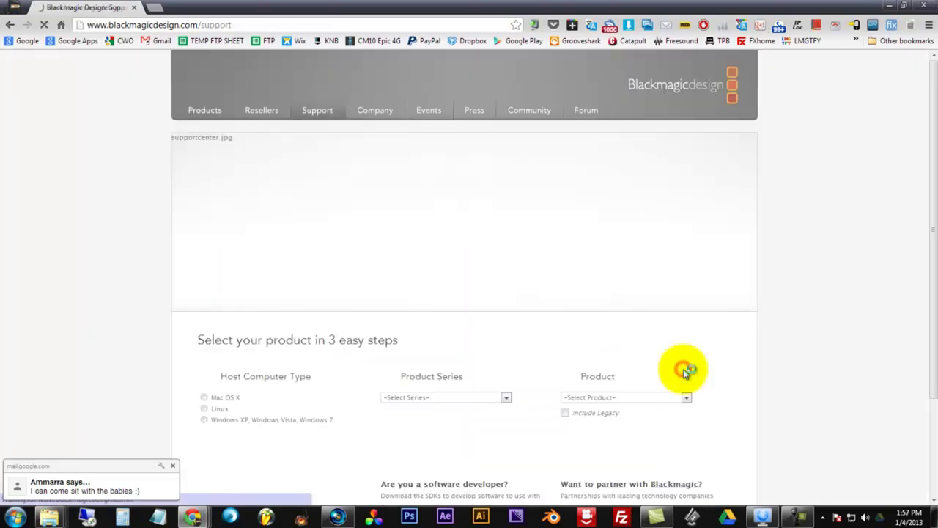
scroll(334, 209, down, 2)
click(204, 291)
click(440, 268)
scroll(477, 329, down, 1)
click(477, 329)
click(625, 268)
click(612, 286)
click(583, 300)
- Download DaVinci Resolve Lite 9.0.4 for Windows and tick Windows 7 in the registration form
scroll(586, 300, down, 2)
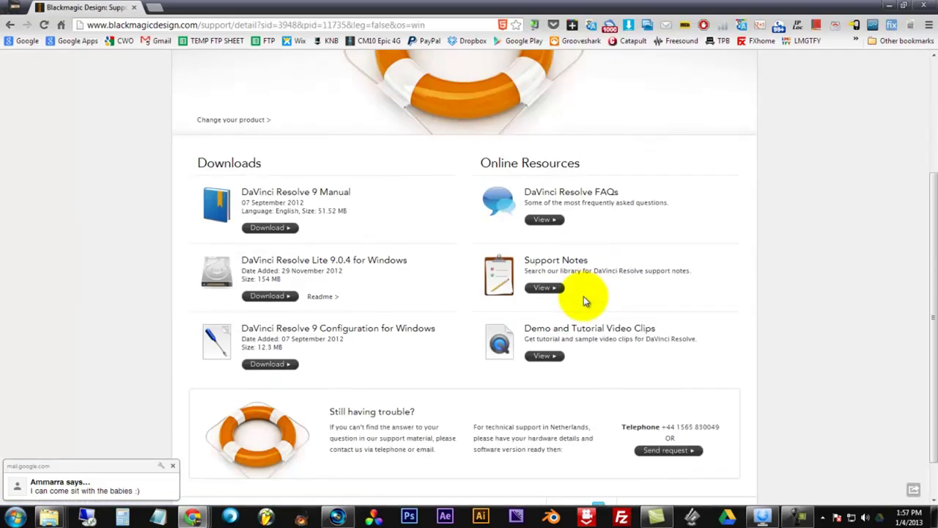
click(279, 296)
scroll(278, 299, down, 2)
click(289, 264)
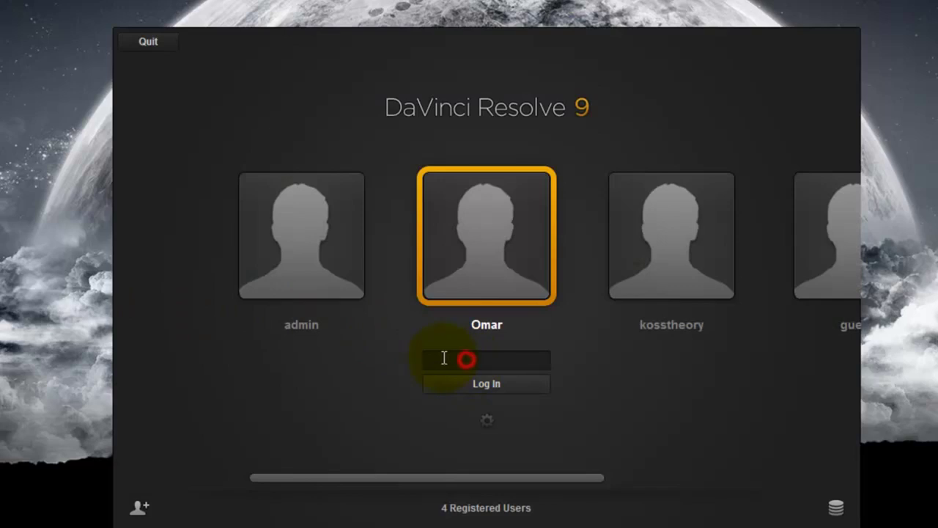
- Log in and open the Stabilization project from the Project Manager
key(Return)
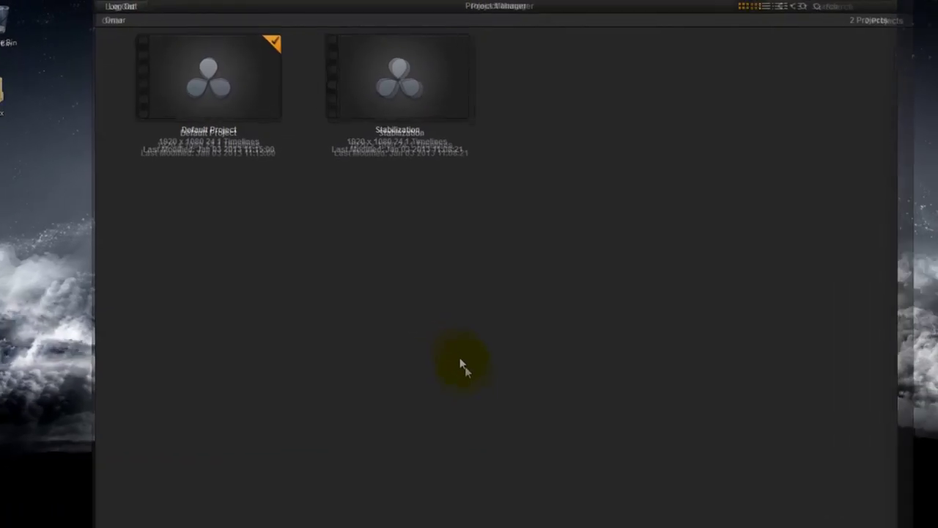
click(406, 81)
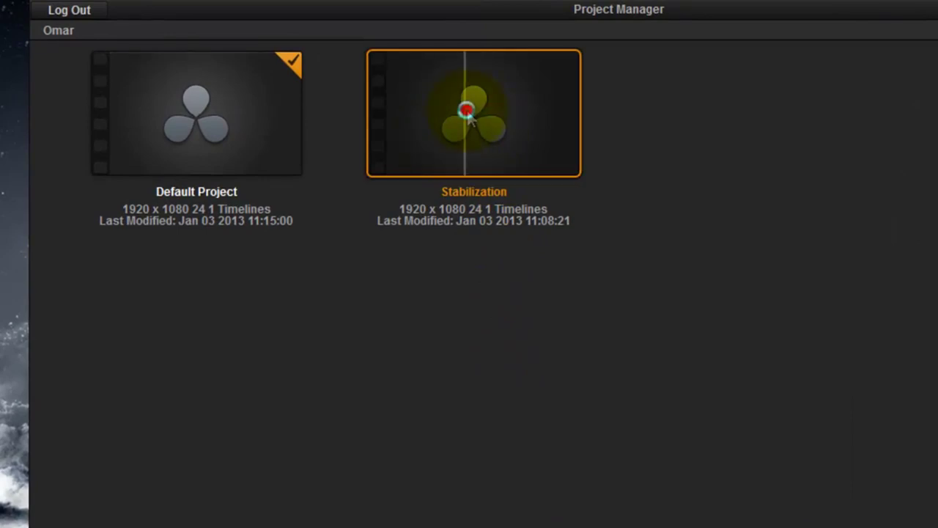
double_click(466, 110)
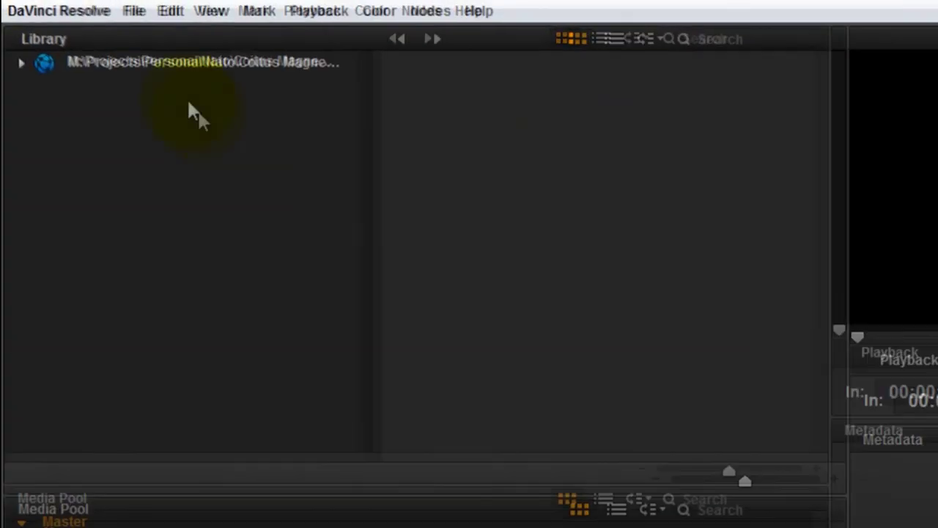
- Add 00284_1_1.mov from the library to the Media Pool and view it on the Color page
click(95, 32)
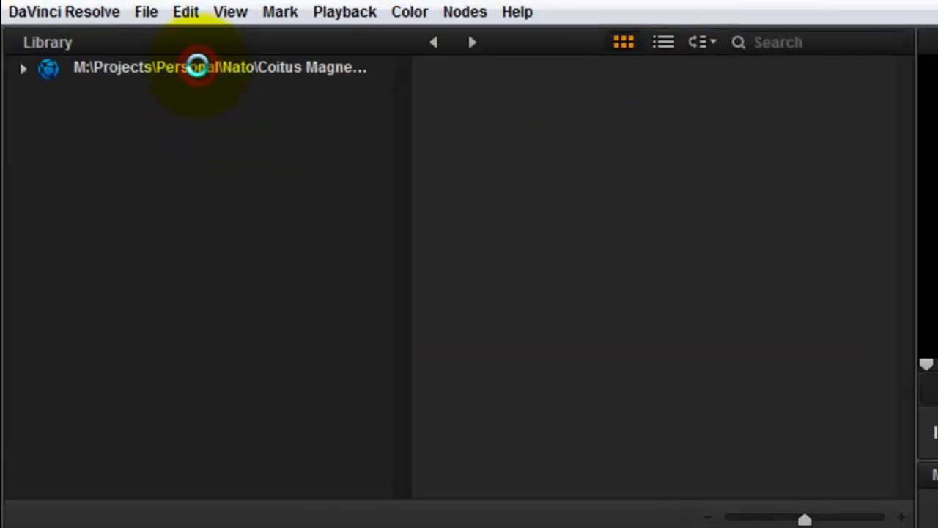
click(762, 114)
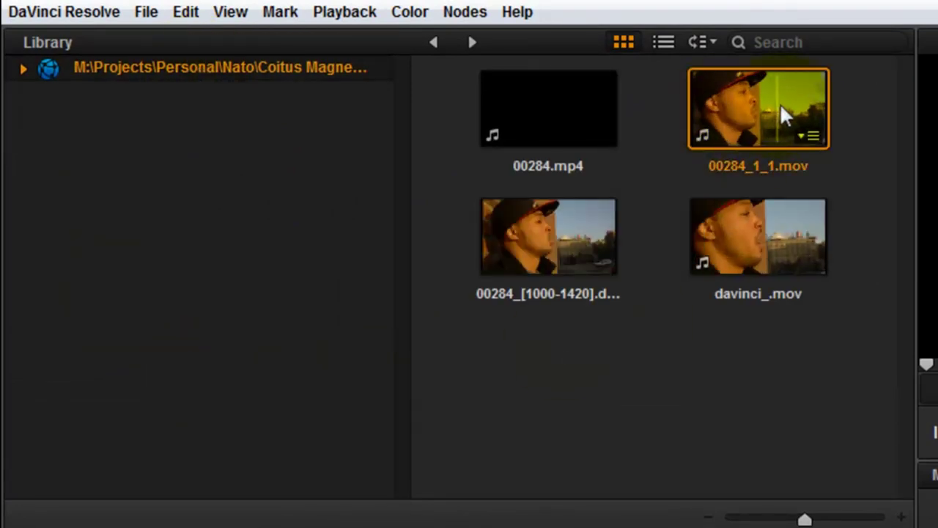
drag(804, 102, 210, 367)
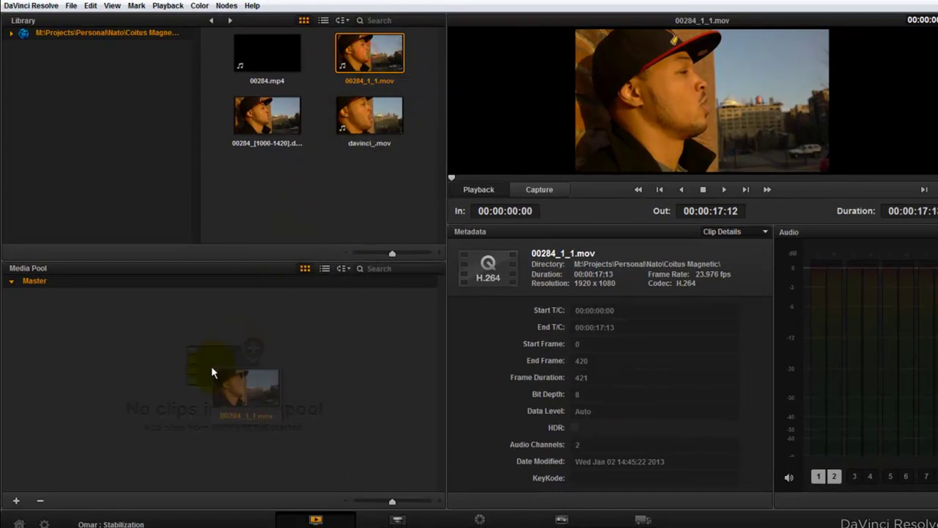
click(51, 324)
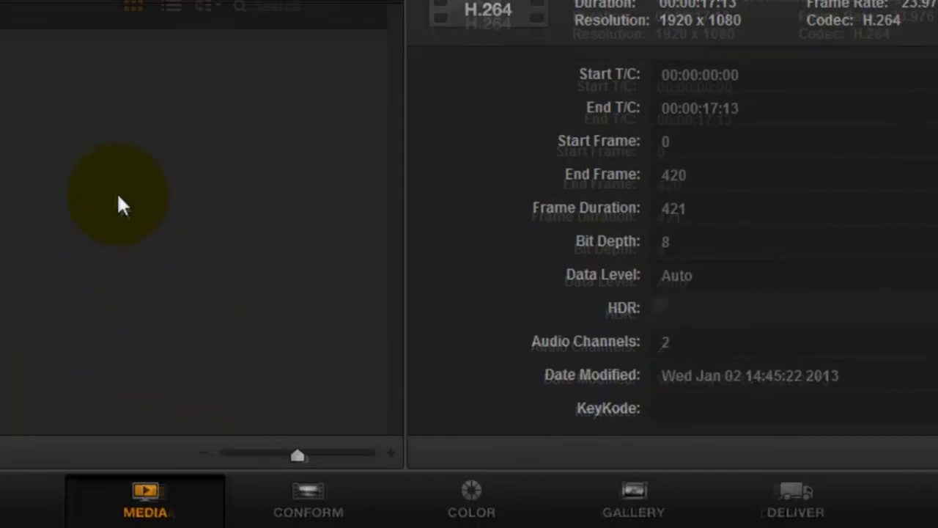
click(469, 502)
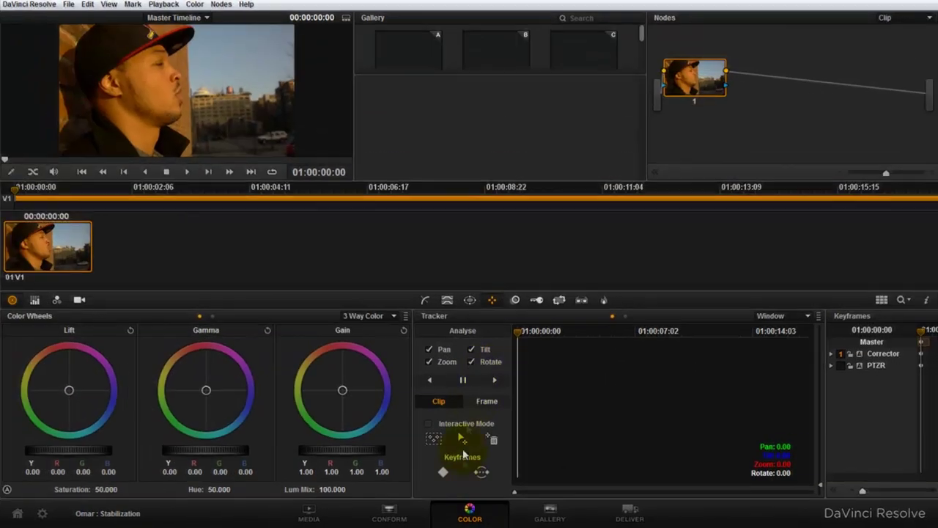
- Reposition node 1 and add a serial node after it from the Nodes menu
drag(693, 98, 717, 105)
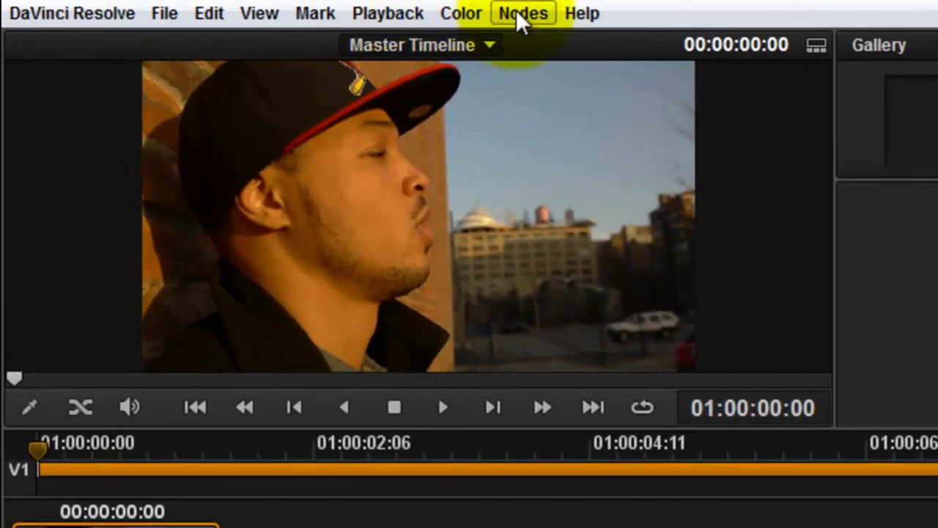
click(516, 9)
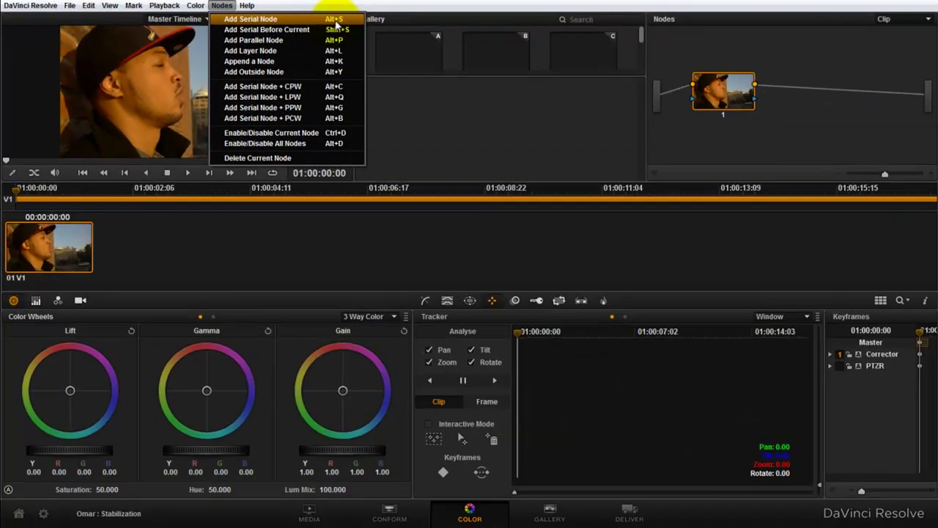
click(270, 24)
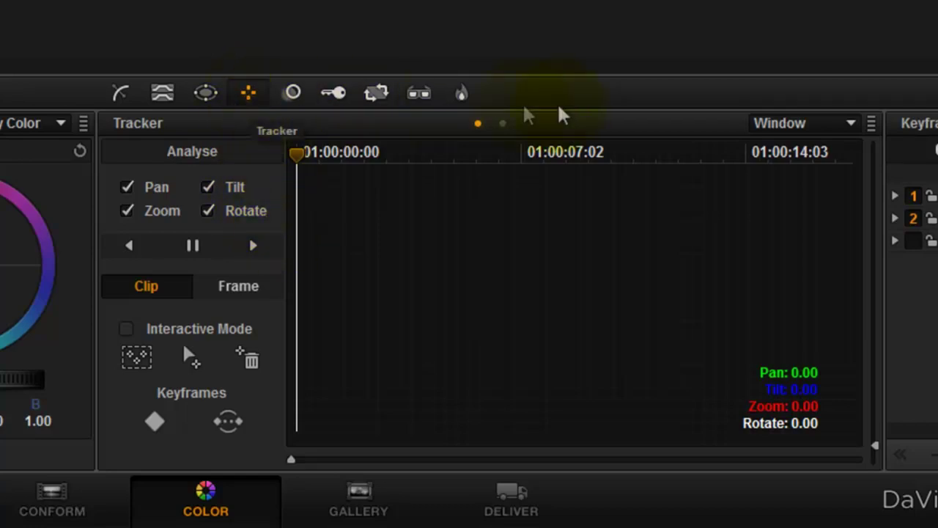
- Set the tracker to Stabilizer with Zoom and Rotate unchecked, toggle Interactive Mode, and track forward
click(851, 123)
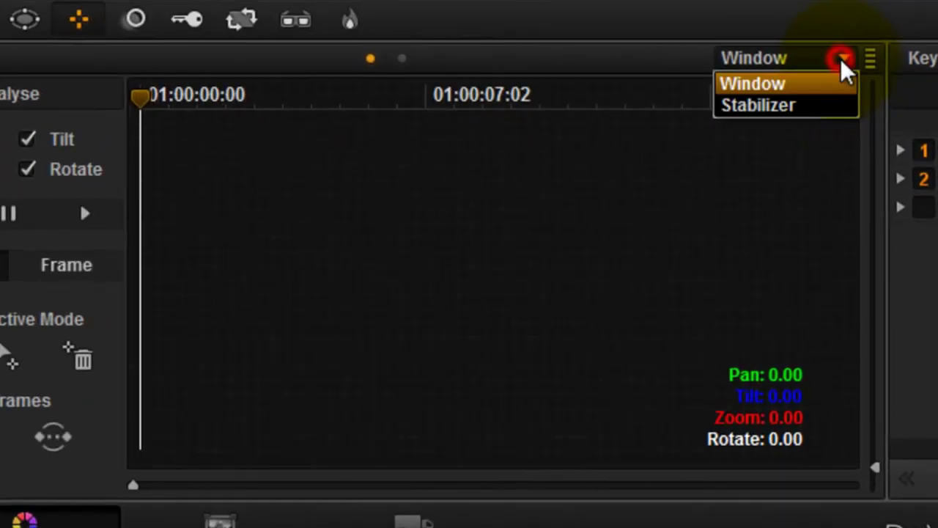
click(772, 110)
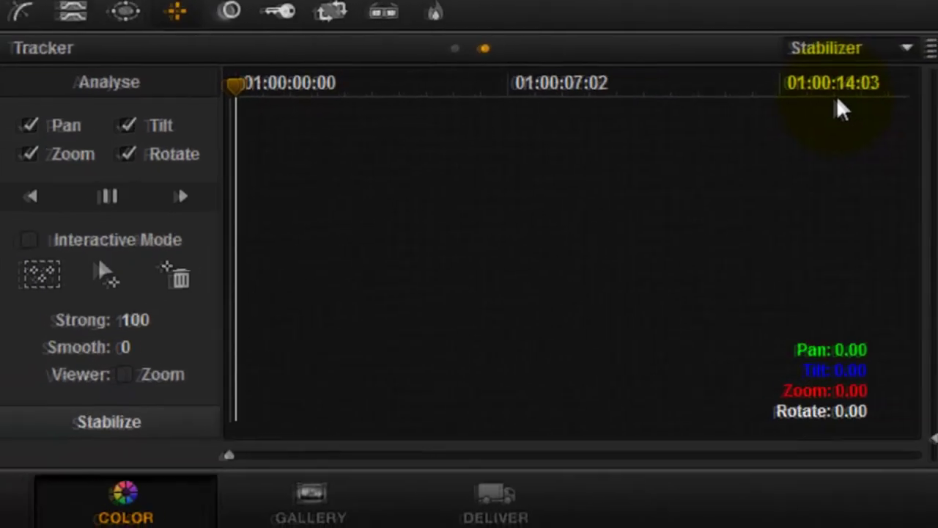
click(60, 149)
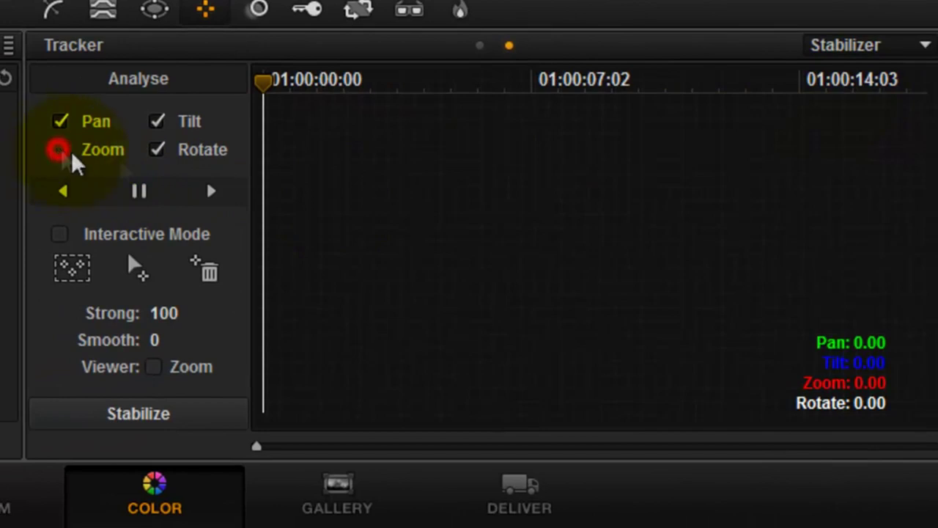
click(158, 151)
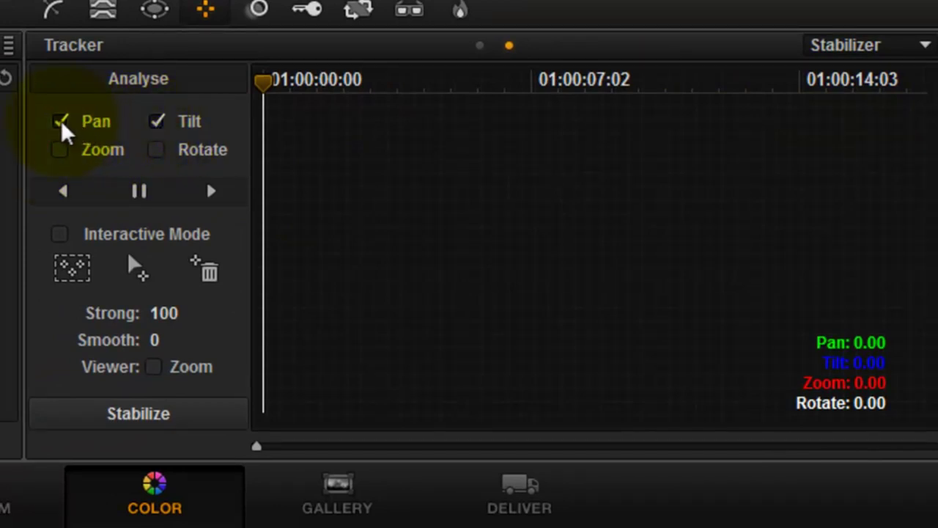
click(60, 236)
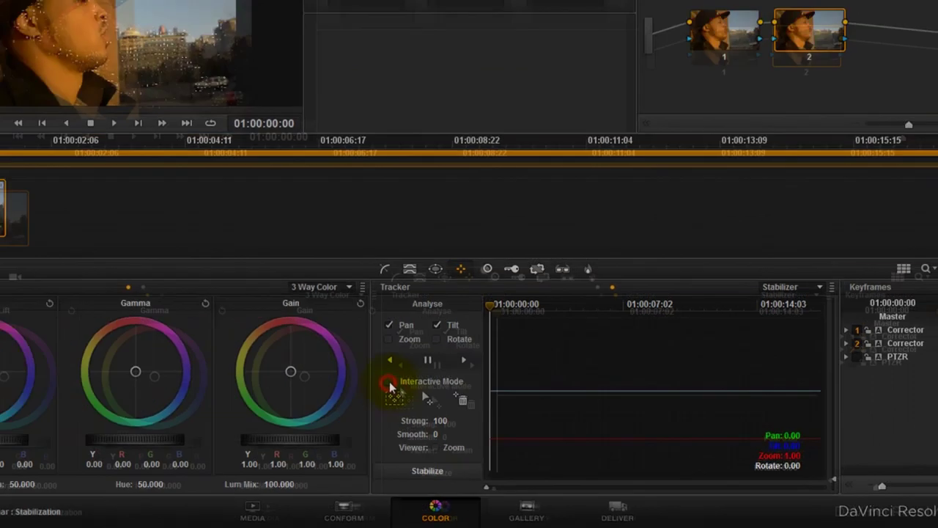
click(112, 258)
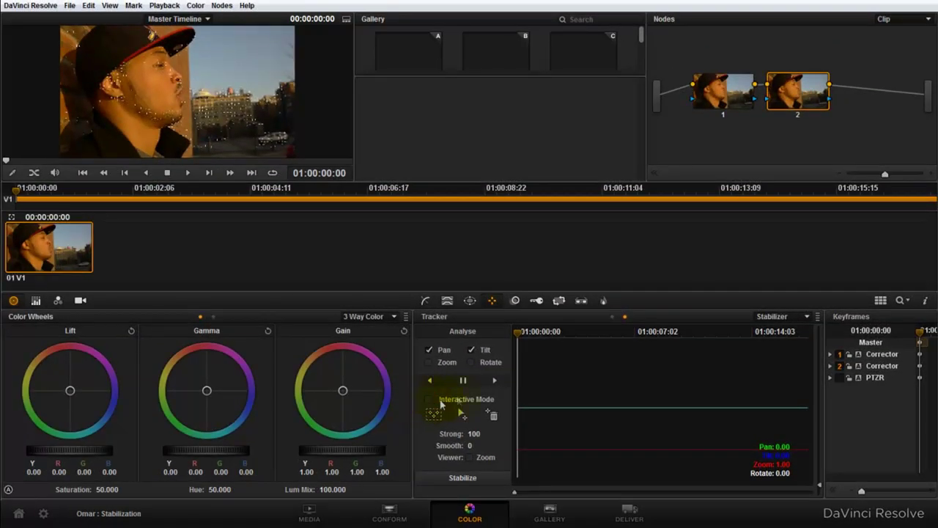
click(495, 379)
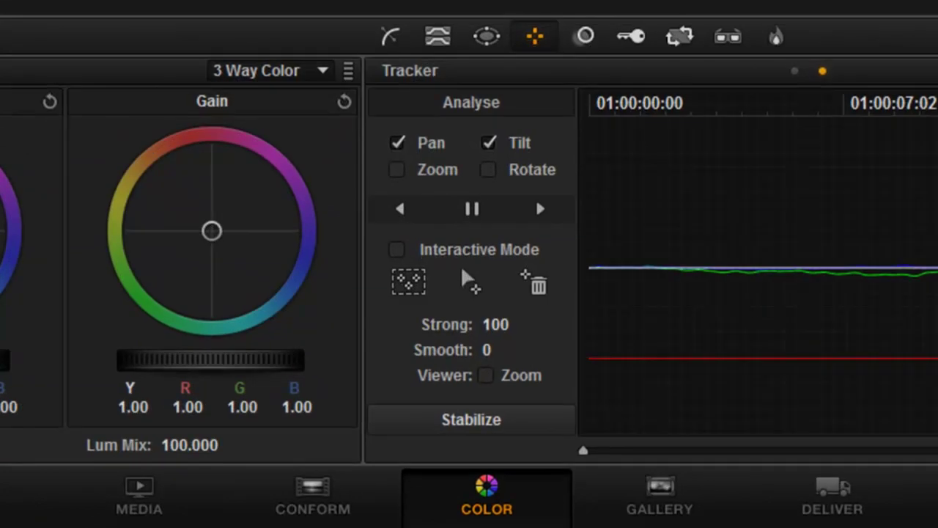
- Enable Viewer Zoom, apply Stabilize, and return the playhead to the clip start
click(485, 375)
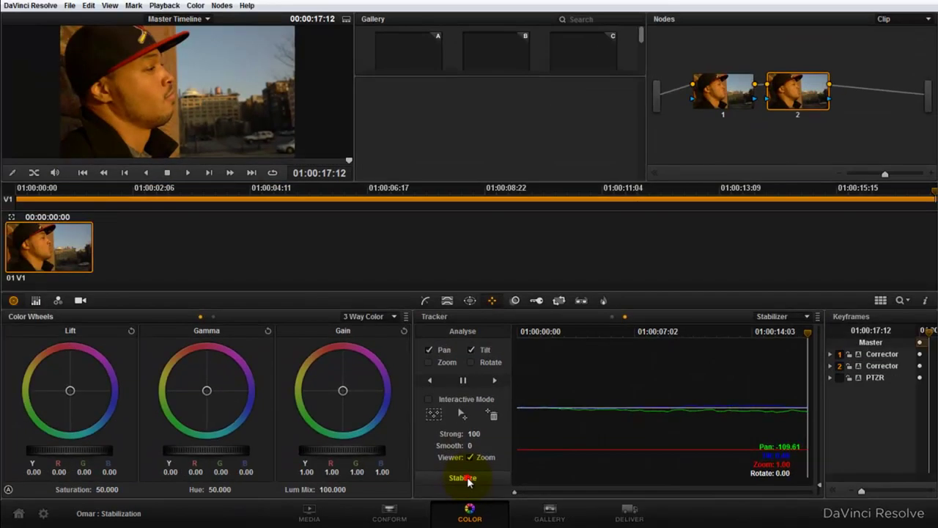
click(471, 419)
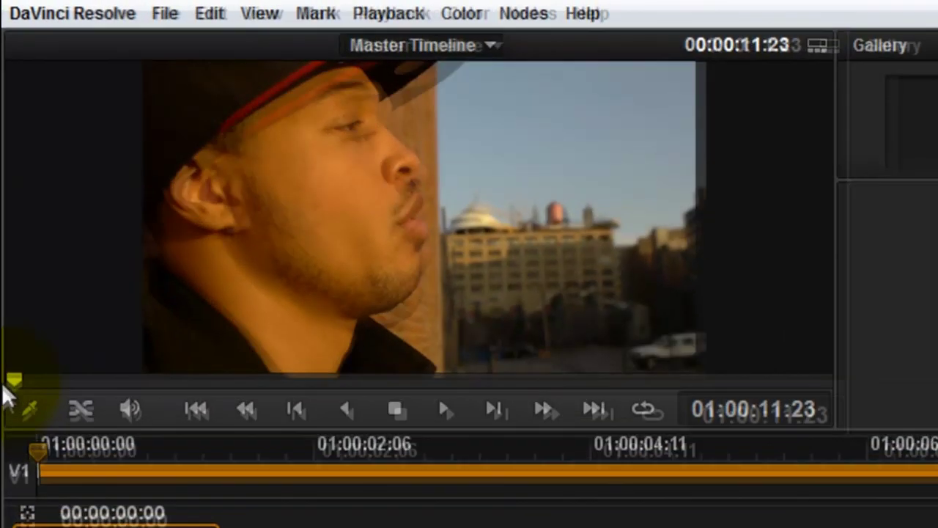
click(9, 162)
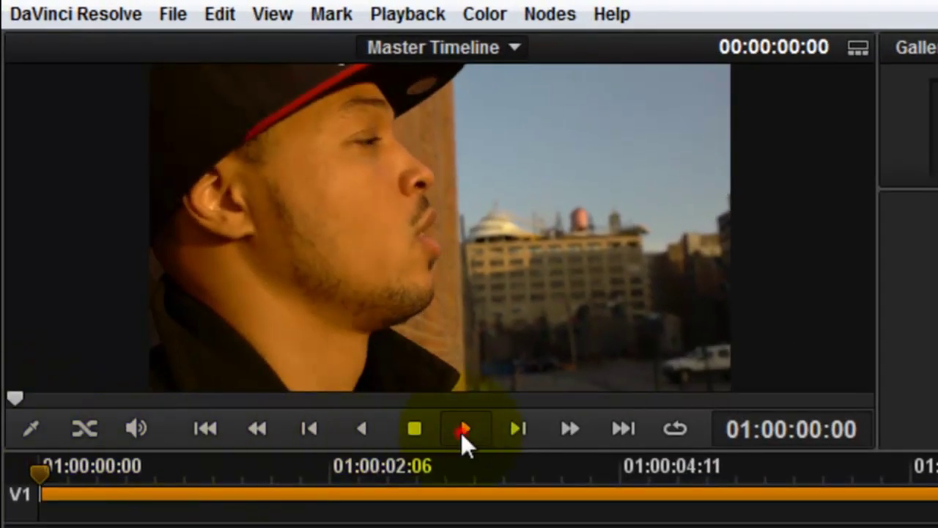
click(460, 433)
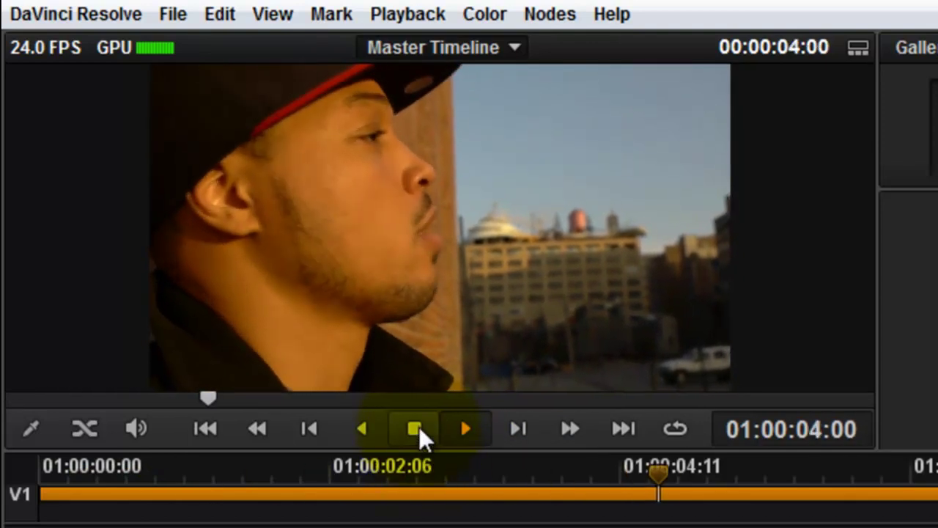
click(416, 429)
drag(226, 398, 10, 402)
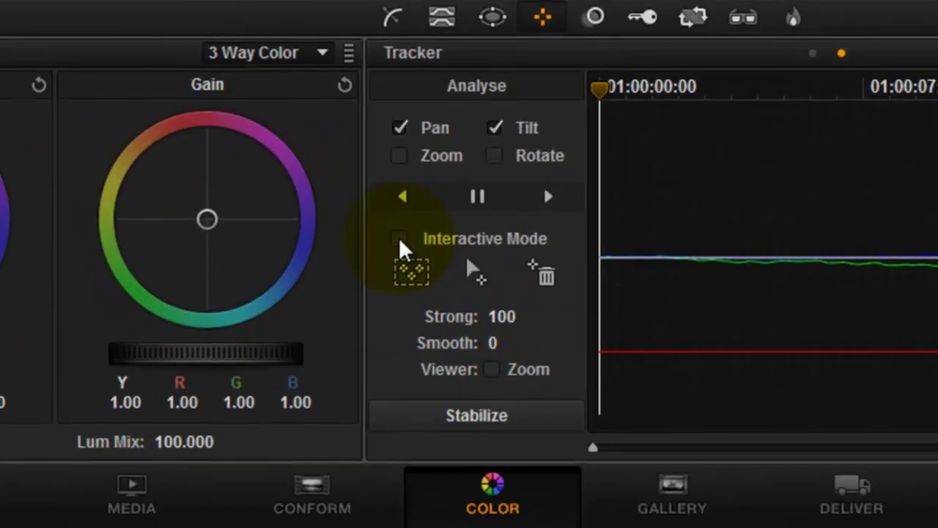
- In Interactive Mode, draw a tracking box around the man's head and track forward
click(416, 329)
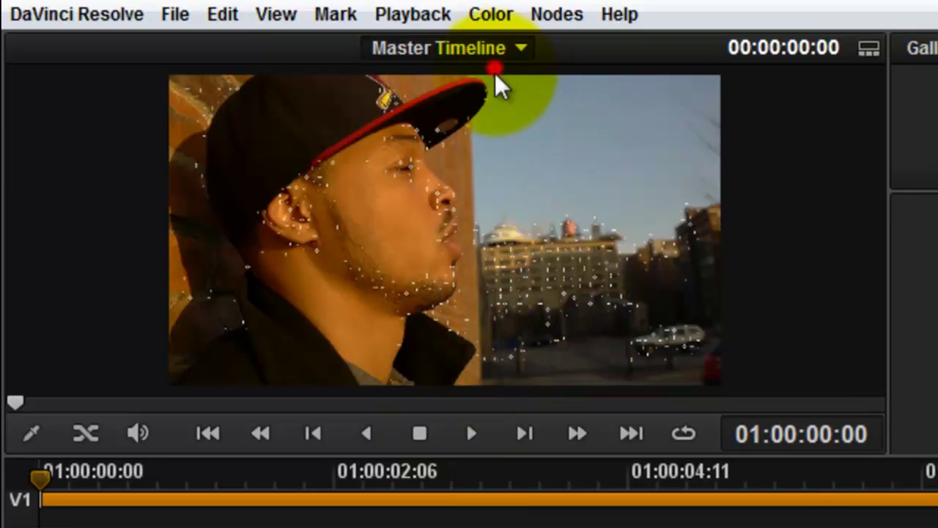
drag(495, 69, 173, 403)
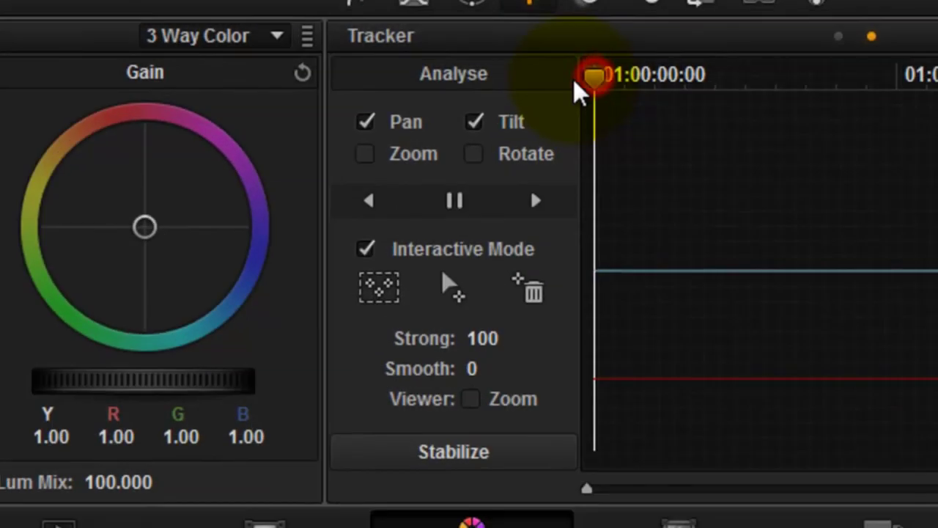
click(540, 201)
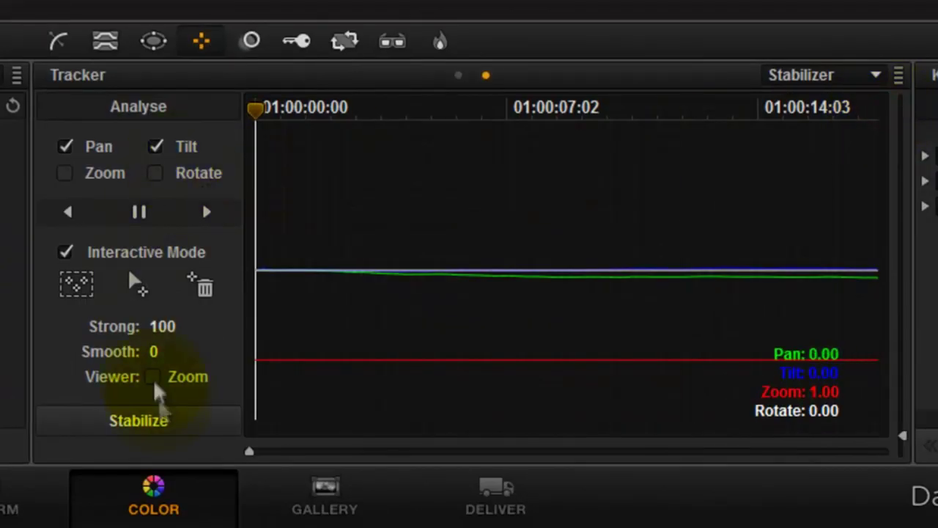
- Replay the stabilized clip from the start, stop it, and go to the Deliver page
click(470, 457)
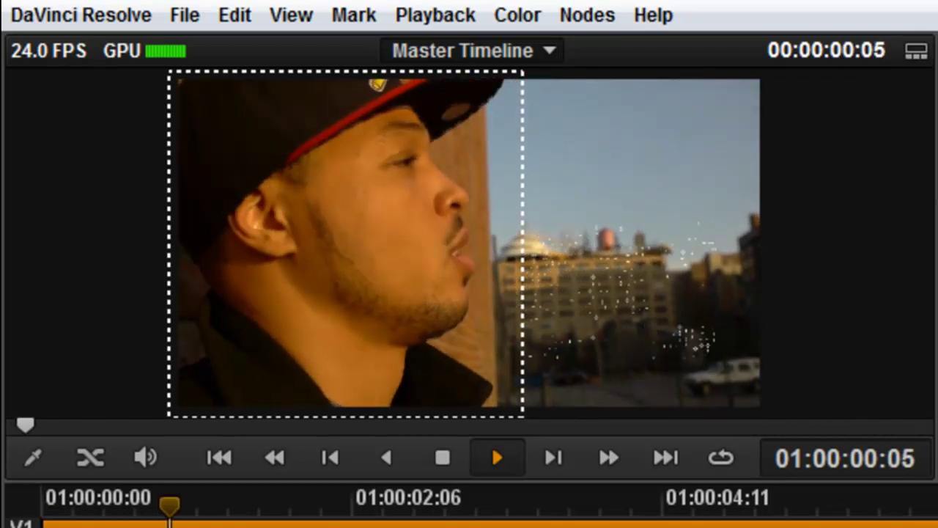
click(442, 455)
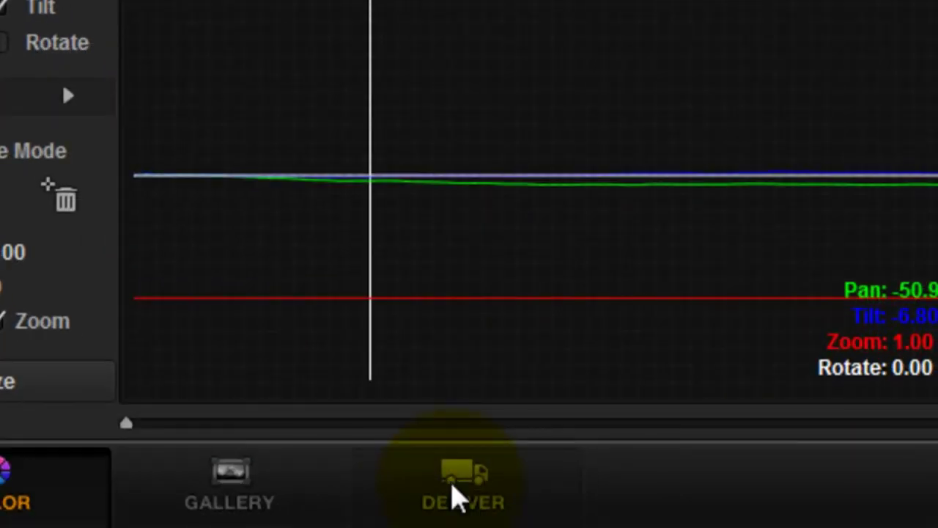
click(455, 498)
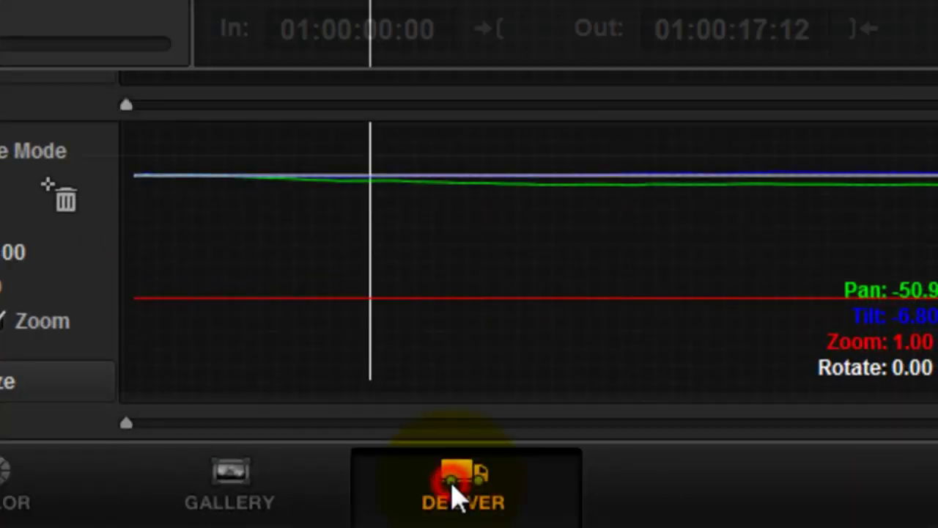